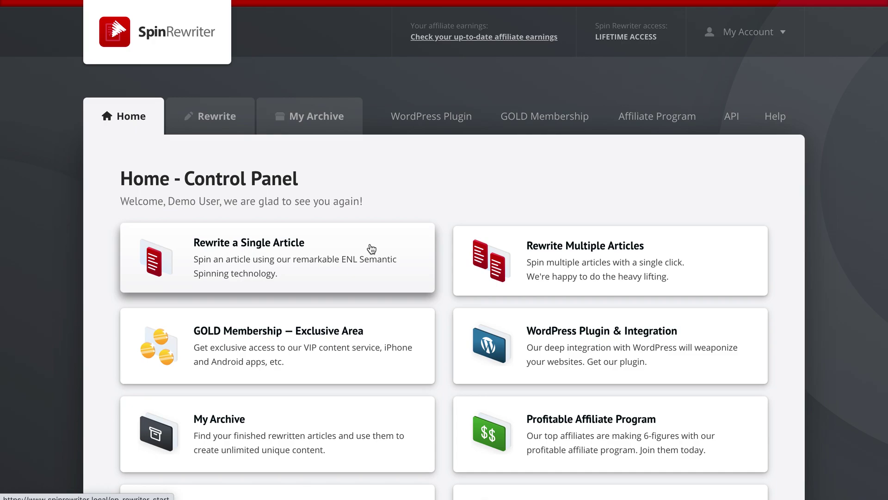
Step: Open the Rewrite Multiple Articles page from the Home control panel
{"action": "left_click", "coordinate": [605, 246]}
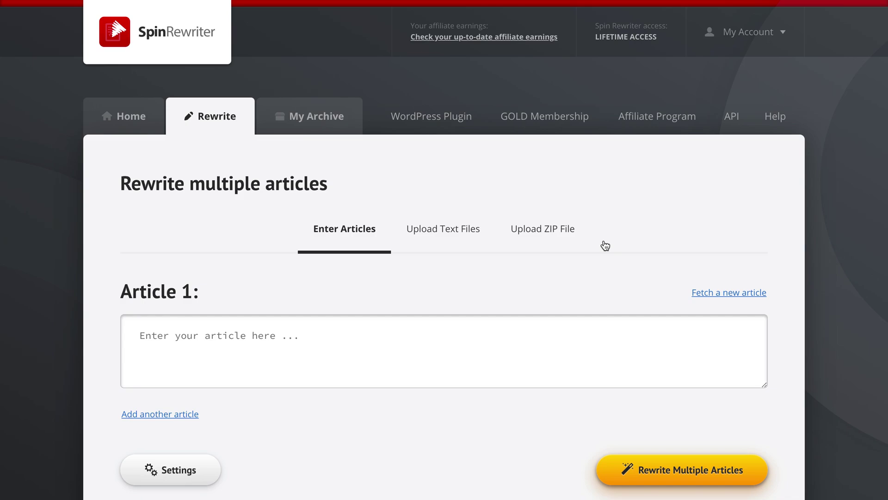
Step: Add entry boxes for a second and third article below Article 1
{"action": "scroll", "coordinate": [722, 245], "scroll_direction": "down", "scroll_amount": 2}
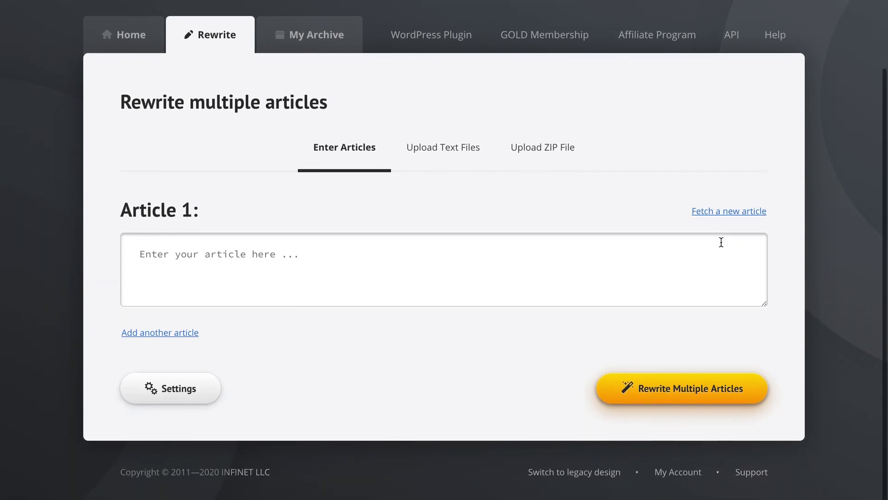
{"action": "left_click", "coordinate": [209, 257]}
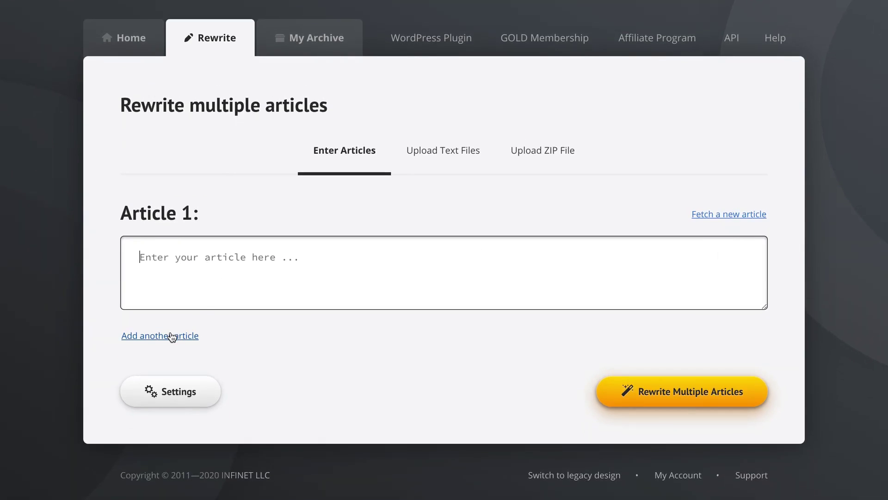
{"action": "left_click", "coordinate": [153, 339]}
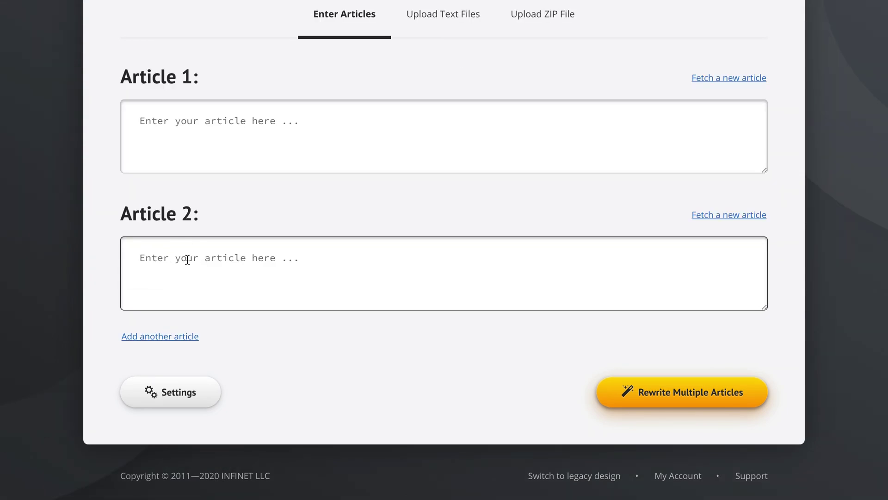
{"action": "left_click", "coordinate": [156, 335]}
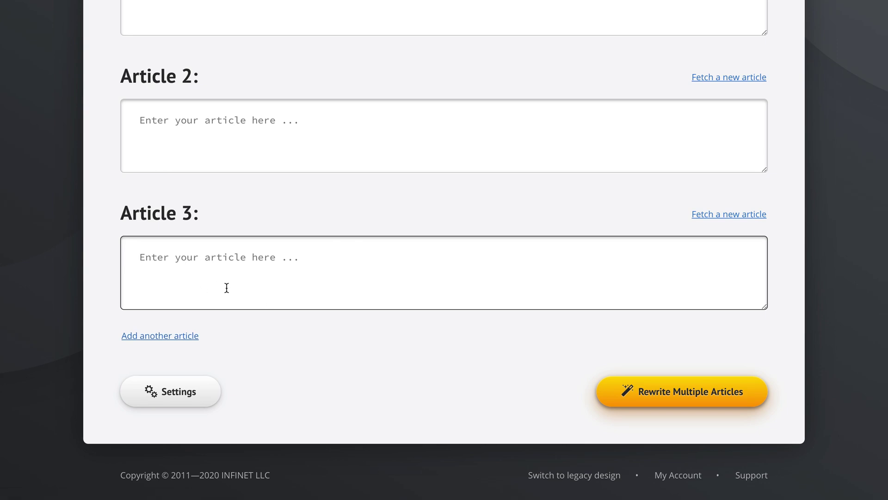
Step: Switch the input method from ZIP upload to Upload Text Files
{"action": "scroll", "coordinate": [379, 208], "scroll_direction": "up", "scroll_amount": 5}
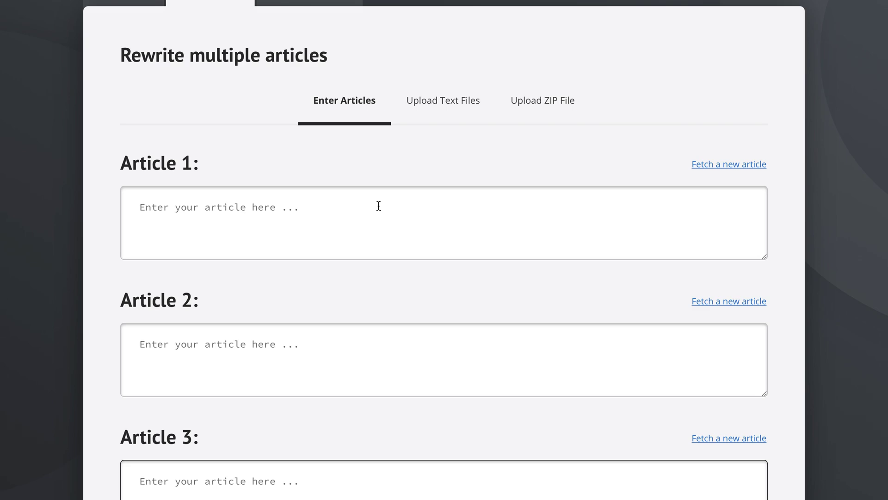
{"action": "left_click", "coordinate": [540, 112]}
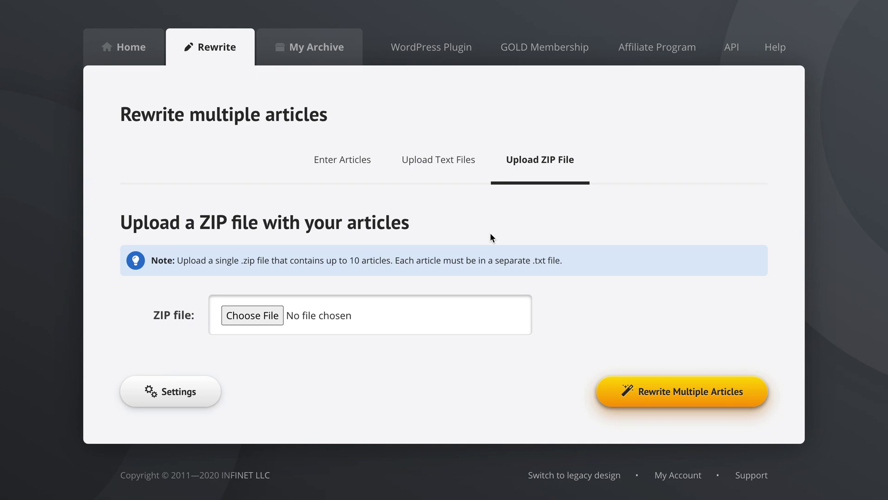
{"action": "left_click", "coordinate": [434, 168]}
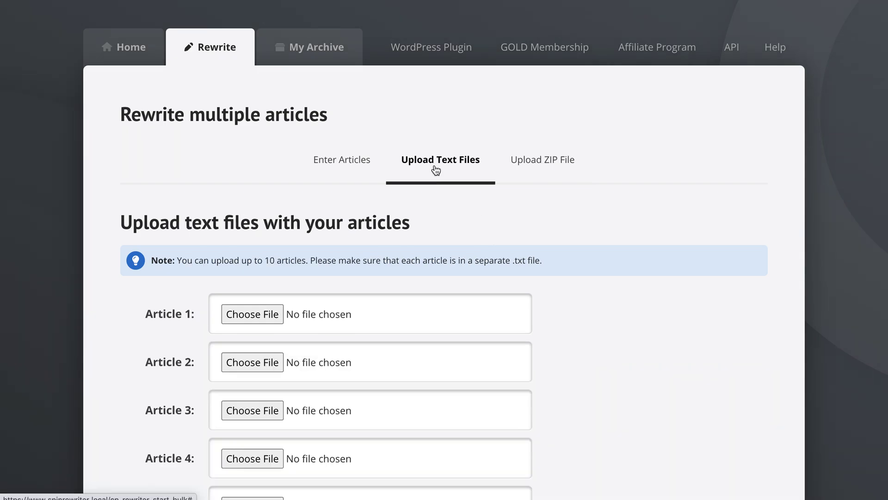
Step: Attach the bass guitar, first guitar lesson and acoustic guitar shopping .txt files as Articles 1–3
{"action": "scroll", "coordinate": [559, 254], "scroll_direction": "down", "scroll_amount": 2}
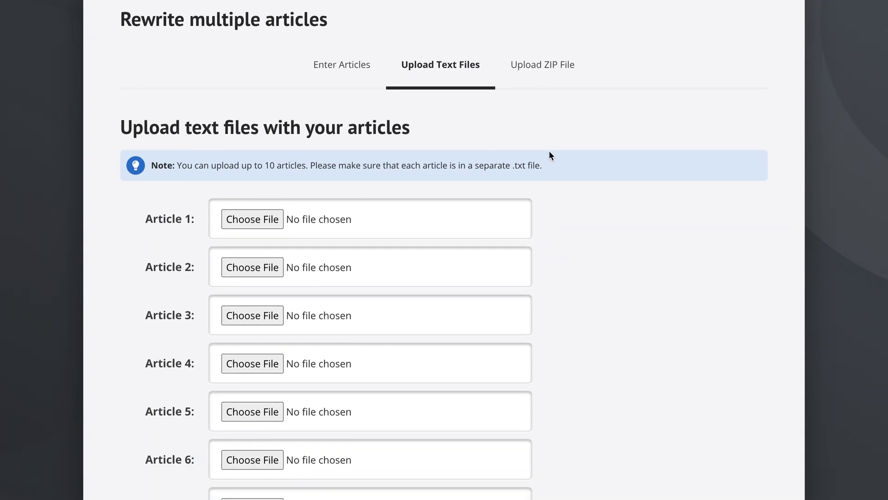
{"action": "scroll", "coordinate": [548, 151], "scroll_direction": "down", "scroll_amount": 1}
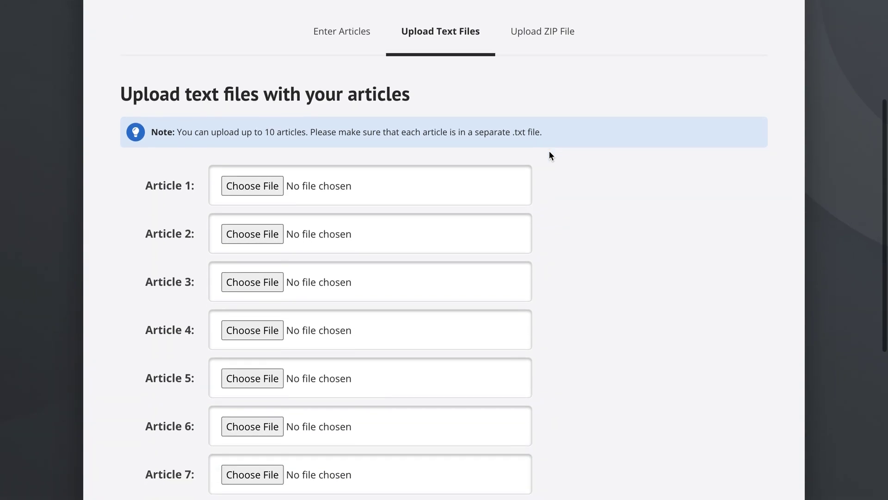
{"action": "left_click", "coordinate": [252, 184]}
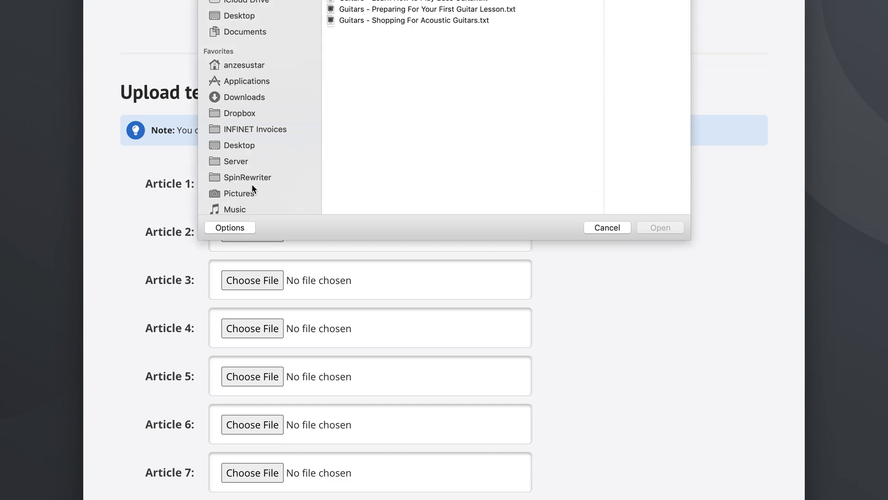
{"action": "left_click", "coordinate": [365, 2]}
{"action": "double_click", "coordinate": [376, 2]}
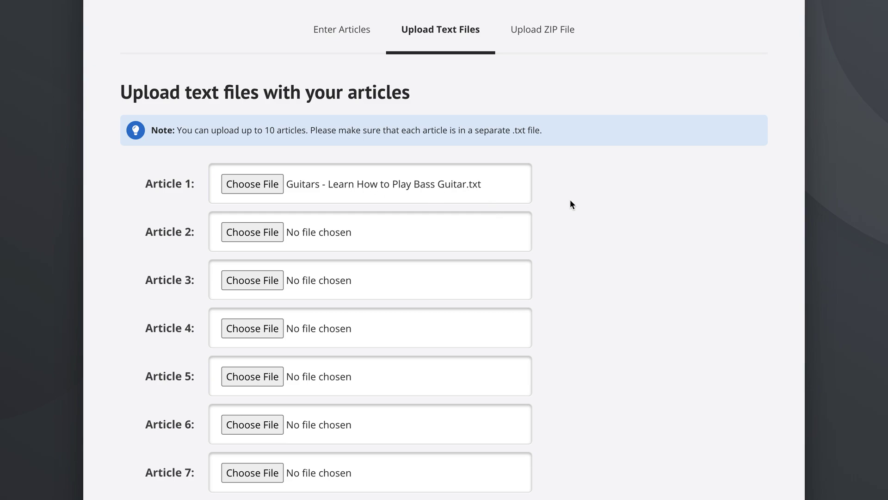
{"action": "left_click", "coordinate": [243, 238]}
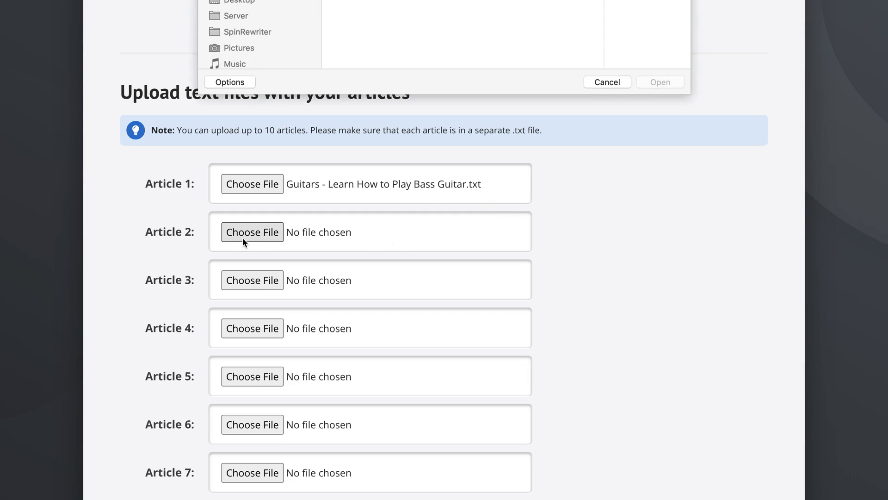
{"action": "left_click", "coordinate": [384, 10]}
{"action": "double_click", "coordinate": [384, 10]}
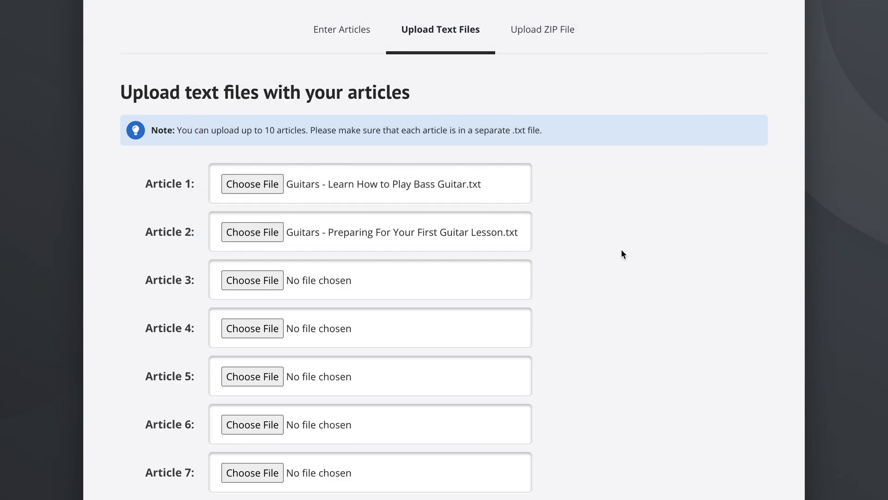
{"action": "left_click", "coordinate": [254, 281]}
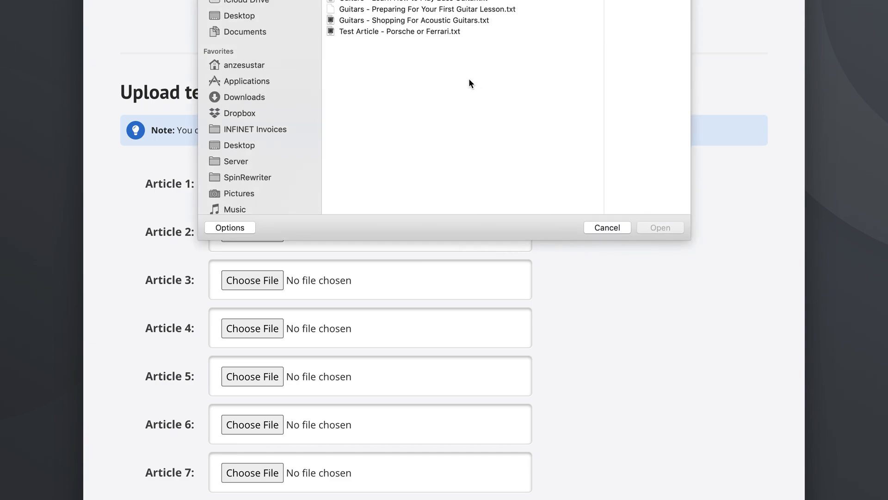
{"action": "double_click", "coordinate": [407, 20]}
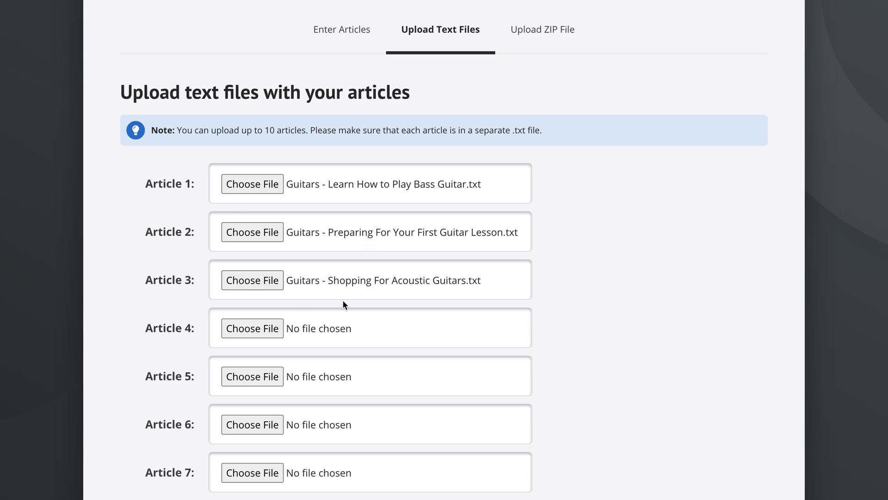
Step: Open the rewriting Settings dialog
{"action": "scroll", "coordinate": [555, 316], "scroll_direction": "down", "scroll_amount": 4}
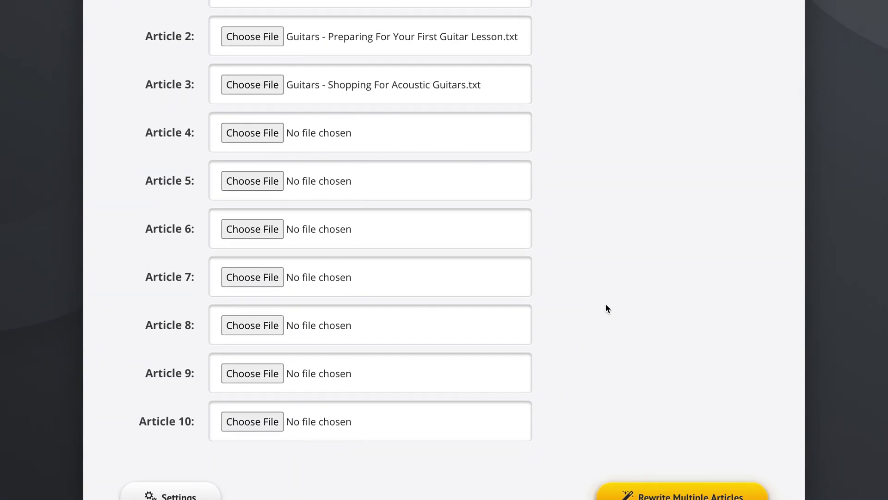
{"action": "scroll", "coordinate": [608, 308], "scroll_direction": "down", "scroll_amount": 3}
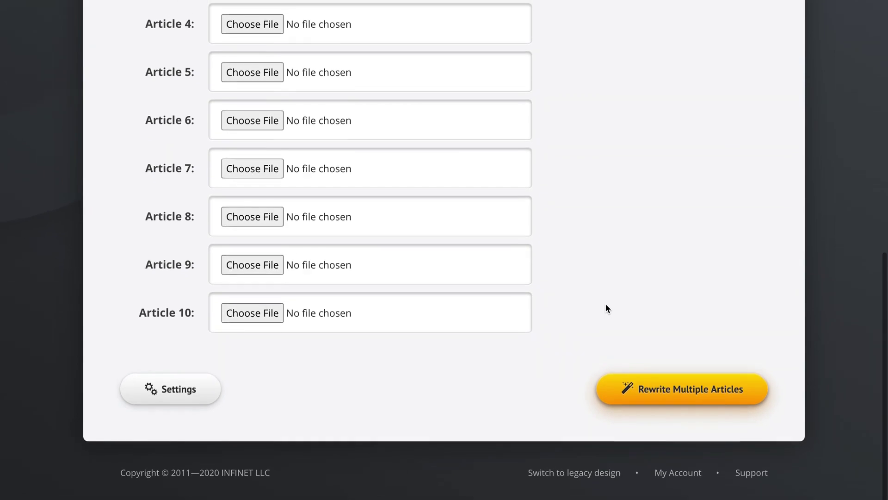
{"action": "left_click", "coordinate": [159, 389]}
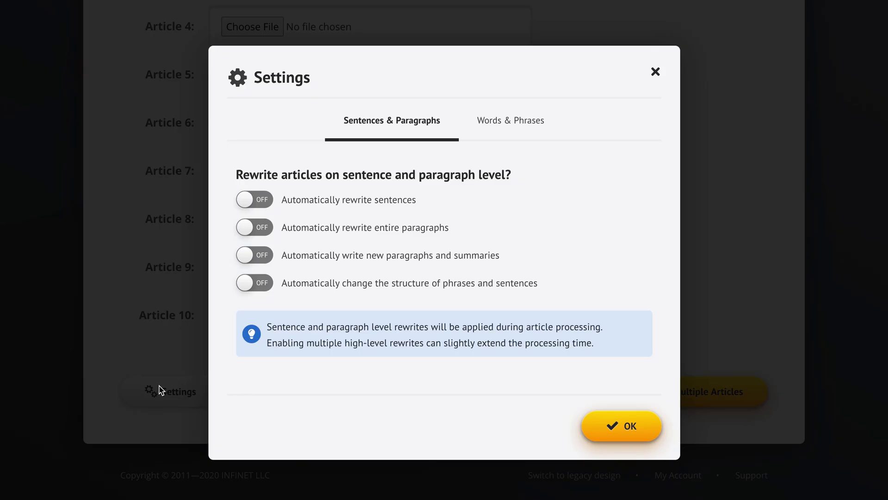
Step: Turn off sentence, paragraph and new-paragraph rewriting, keep the Recommended synonym level, and confirm
{"action": "left_click", "coordinate": [329, 208]}
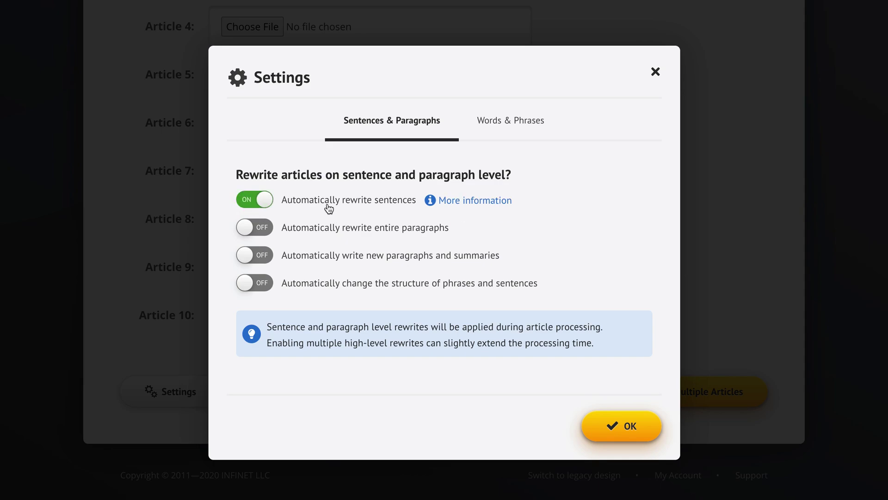
{"action": "left_click", "coordinate": [361, 235]}
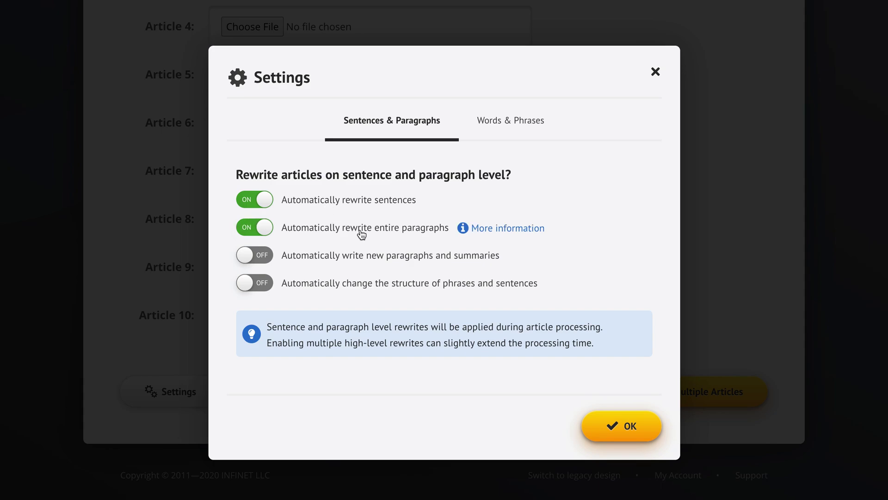
{"action": "left_click", "coordinate": [402, 262]}
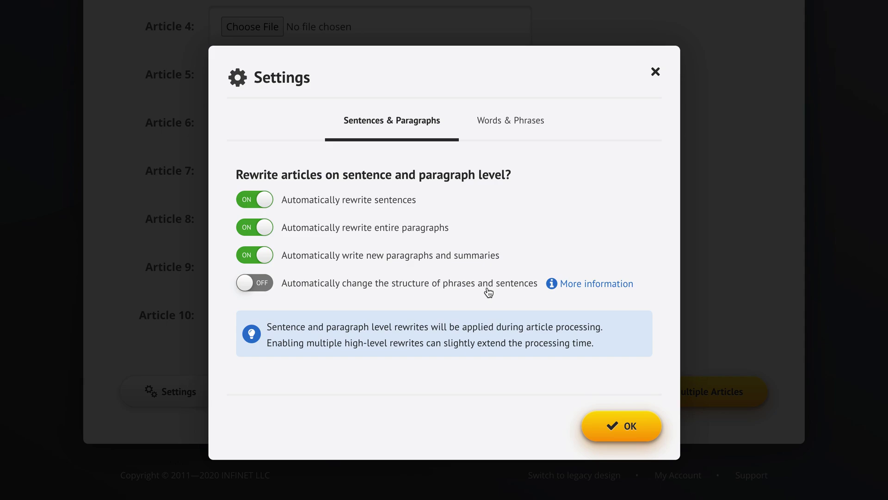
{"action": "left_click", "coordinate": [441, 260]}
{"action": "left_click", "coordinate": [401, 230]}
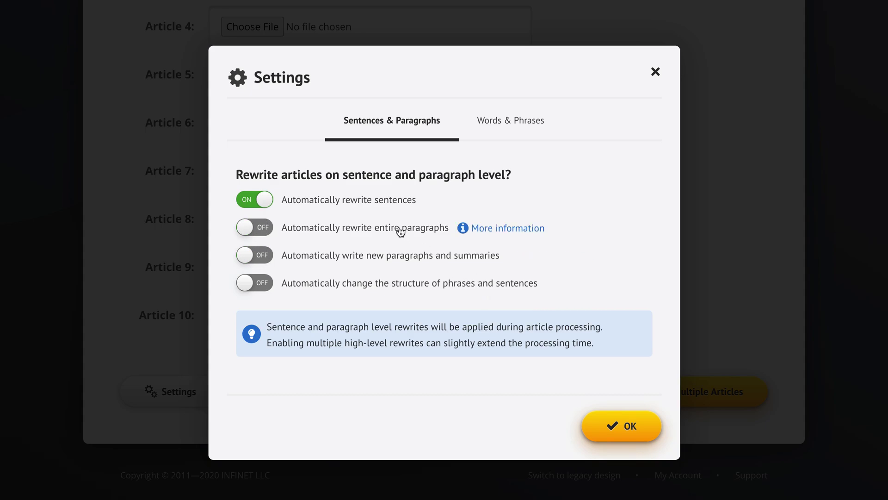
{"action": "left_click", "coordinate": [374, 207]}
{"action": "left_click", "coordinate": [507, 130]}
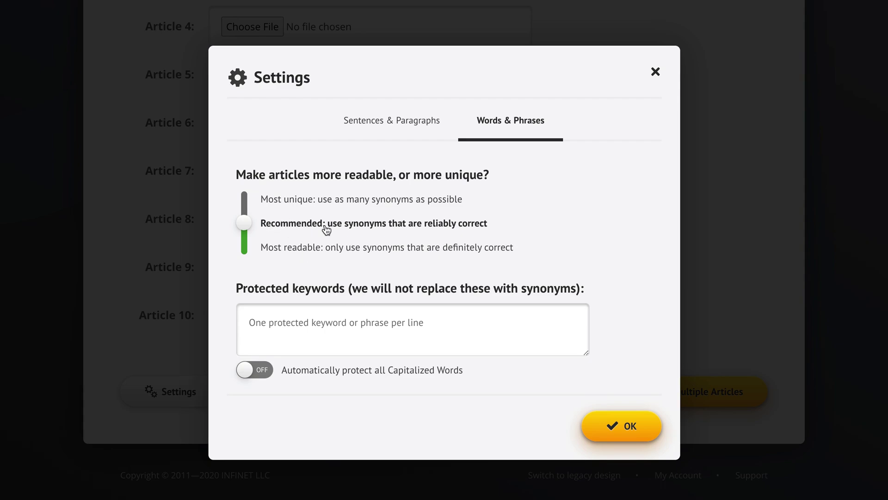
{"action": "left_click", "coordinate": [621, 426]}
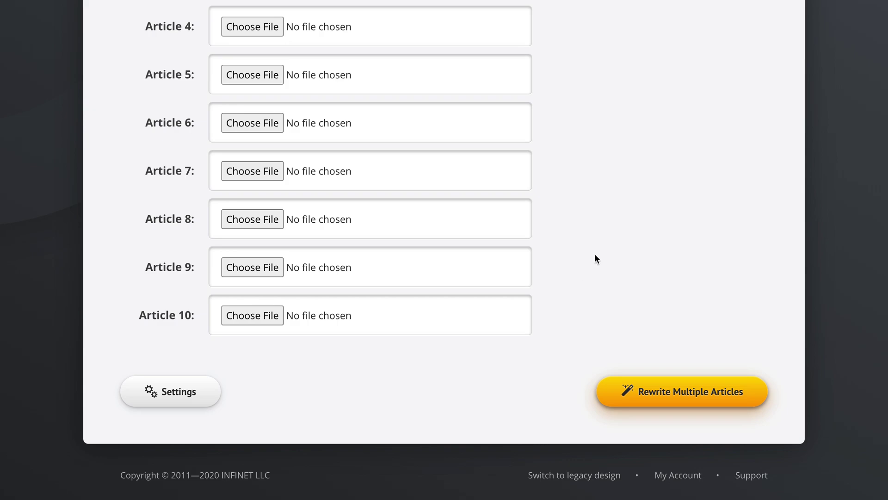
Step: Run the bulk rewrite on the three uploaded guitar articles
{"action": "scroll", "coordinate": [592, 250], "scroll_direction": "up", "scroll_amount": 5}
{"action": "scroll", "coordinate": [589, 263], "scroll_direction": "down", "scroll_amount": 5}
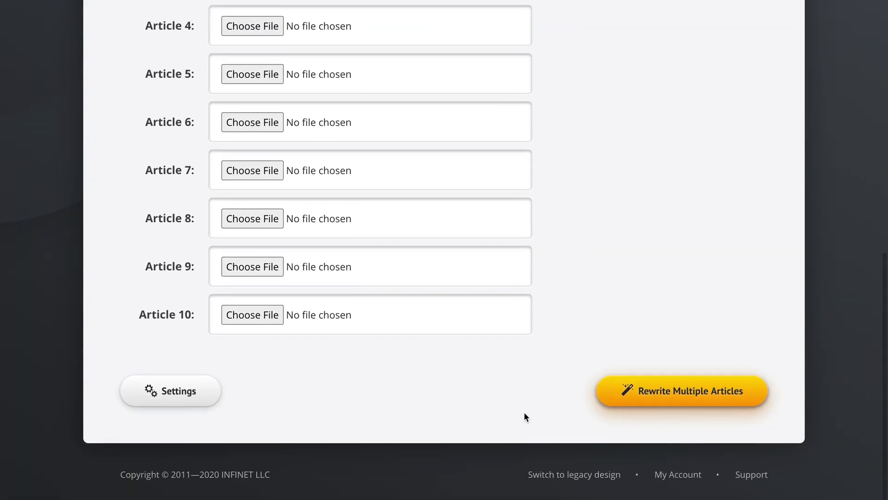
{"action": "left_click", "coordinate": [683, 399]}
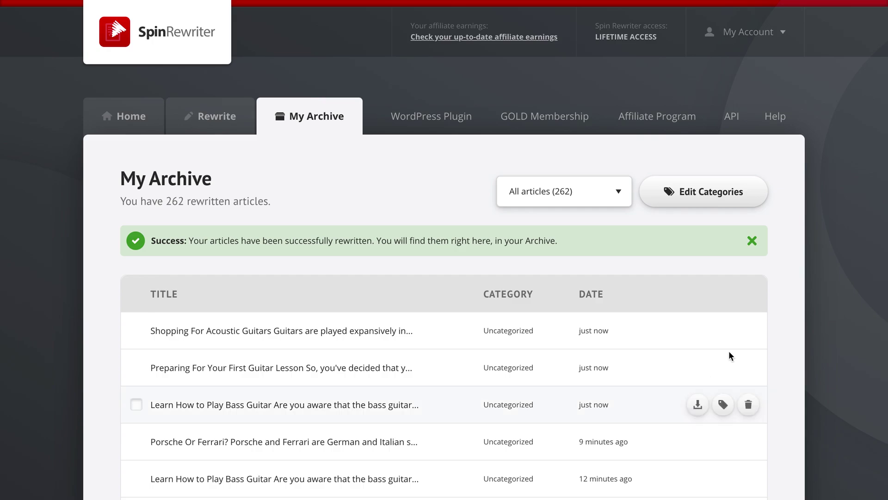
Step: Dismiss the success banner and select the three newest guitar articles
{"action": "left_click", "coordinate": [752, 241]}
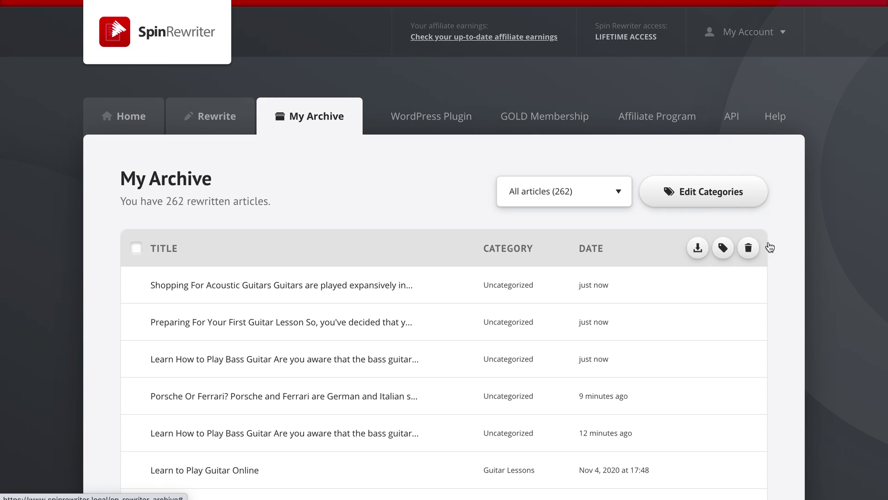
{"action": "scroll", "coordinate": [789, 320], "scroll_direction": "down", "scroll_amount": 3}
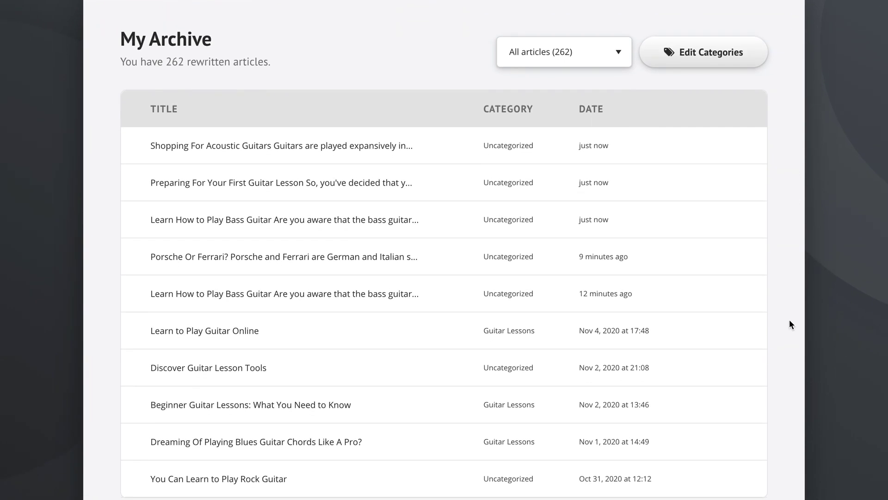
{"action": "mouse_move", "coordinate": [610, 112]}
{"action": "left_click", "coordinate": [136, 221]}
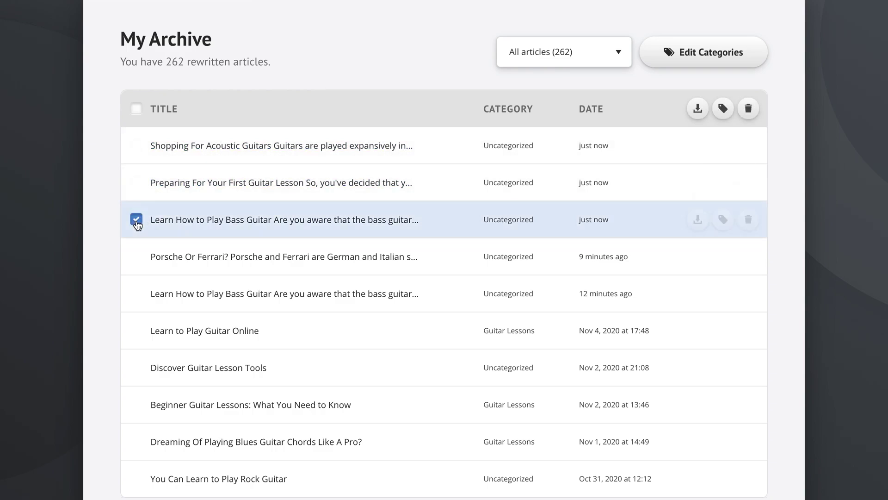
{"action": "left_click", "coordinate": [136, 183]}
{"action": "left_click", "coordinate": [135, 146]}
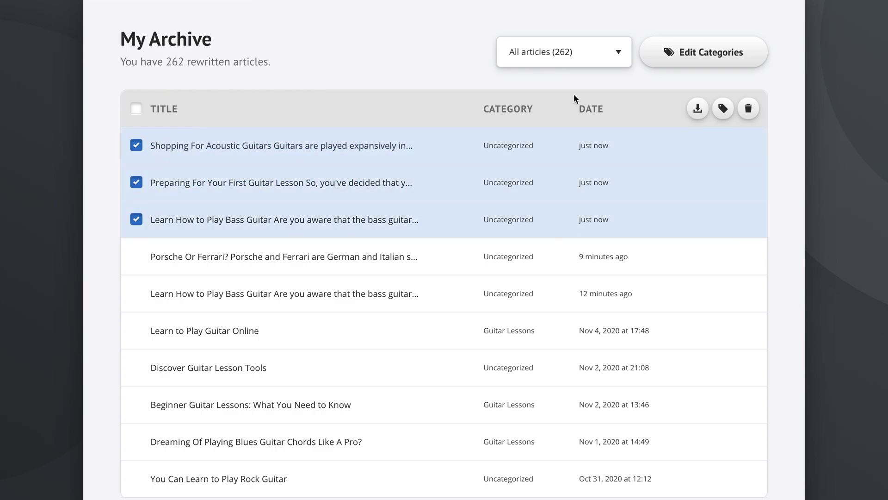
Step: Assign the selected articles to the Guitar History category
{"action": "left_click", "coordinate": [723, 109]}
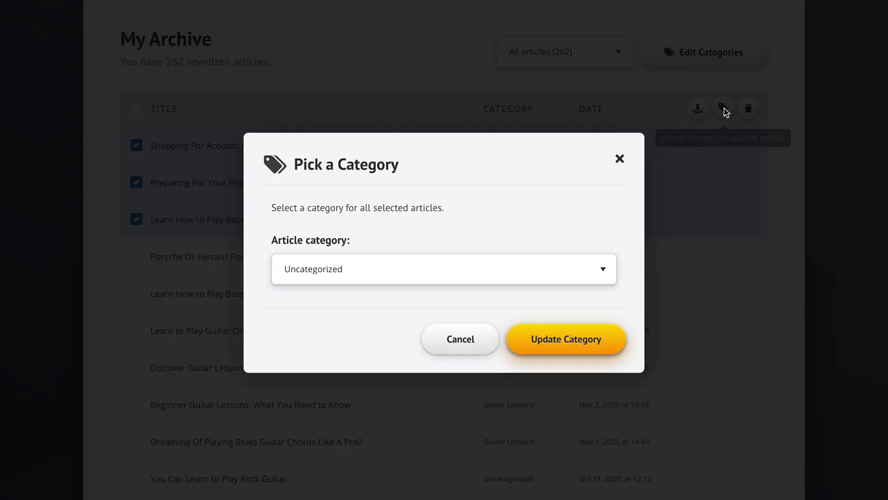
{"action": "left_click", "coordinate": [457, 273]}
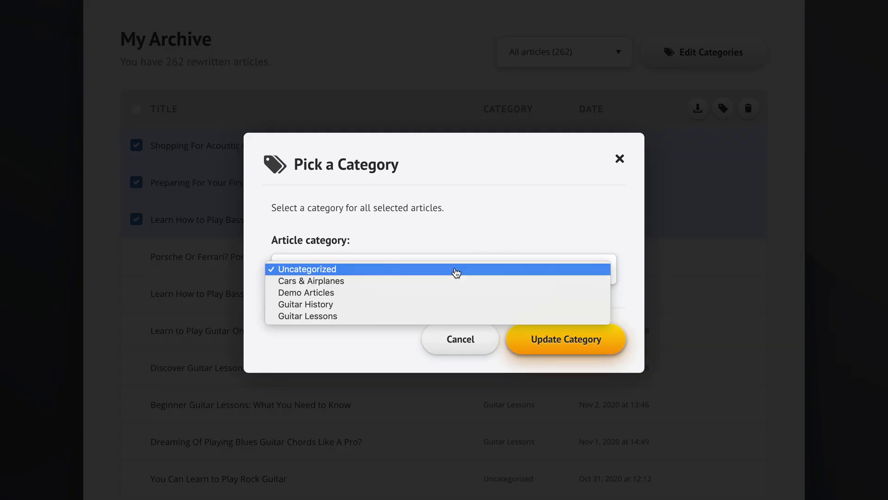
{"action": "left_click", "coordinate": [395, 306]}
{"action": "left_click", "coordinate": [557, 337]}
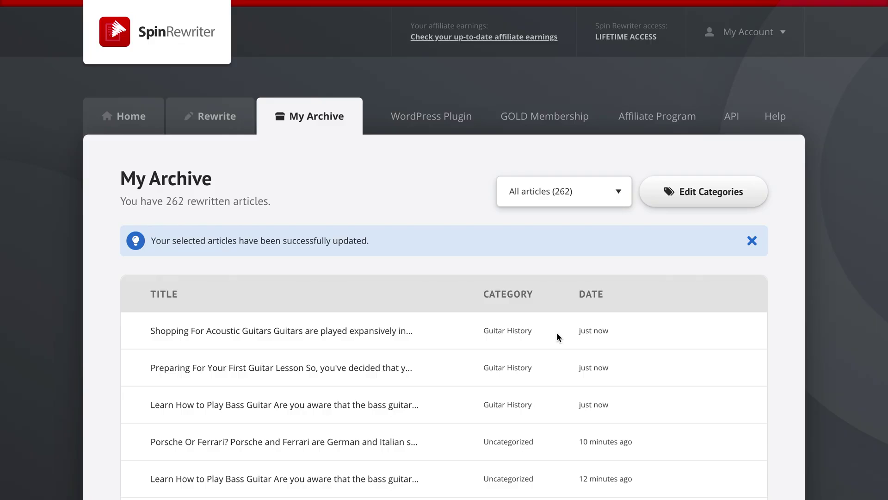
{"action": "scroll", "coordinate": [782, 296], "scroll_direction": "down", "scroll_amount": 2}
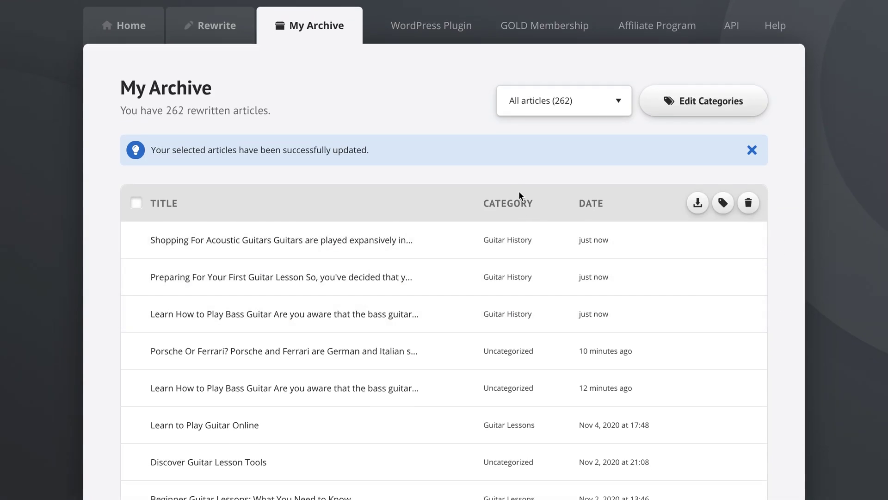
Step: Delete the bass guitar, guitar lesson and acoustic guitar articles, leaving 259 in the archive
{"action": "left_click", "coordinate": [136, 314]}
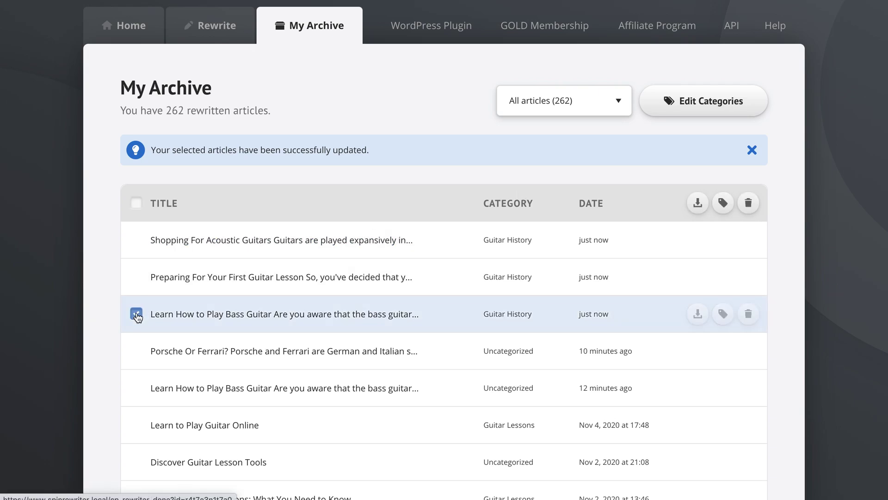
{"action": "left_click", "coordinate": [136, 277]}
{"action": "left_click", "coordinate": [136, 240]}
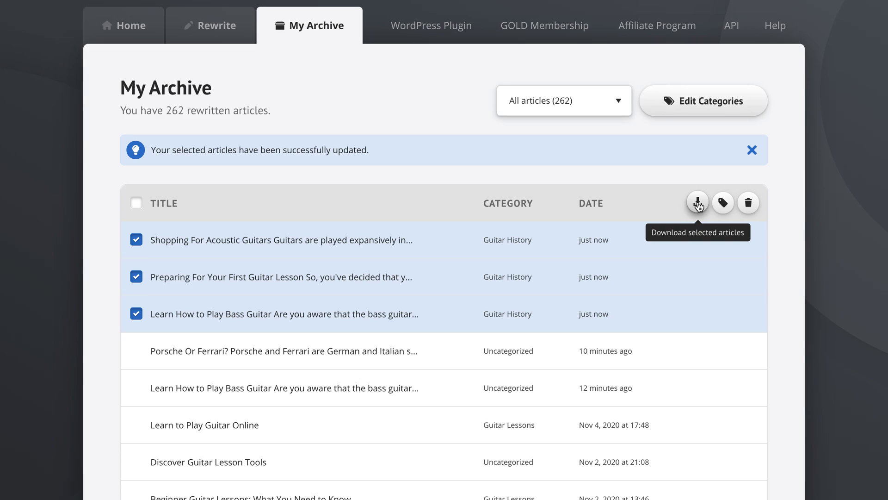
{"action": "left_click", "coordinate": [748, 203]}
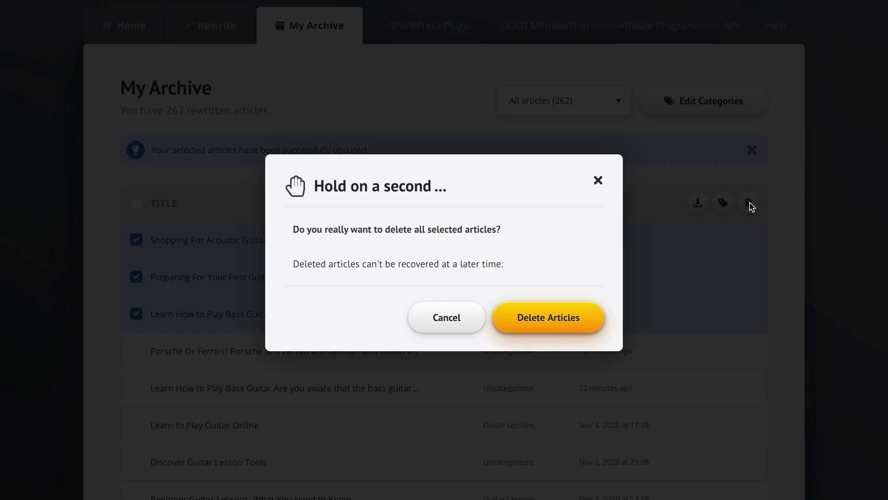
{"action": "left_click", "coordinate": [532, 311]}
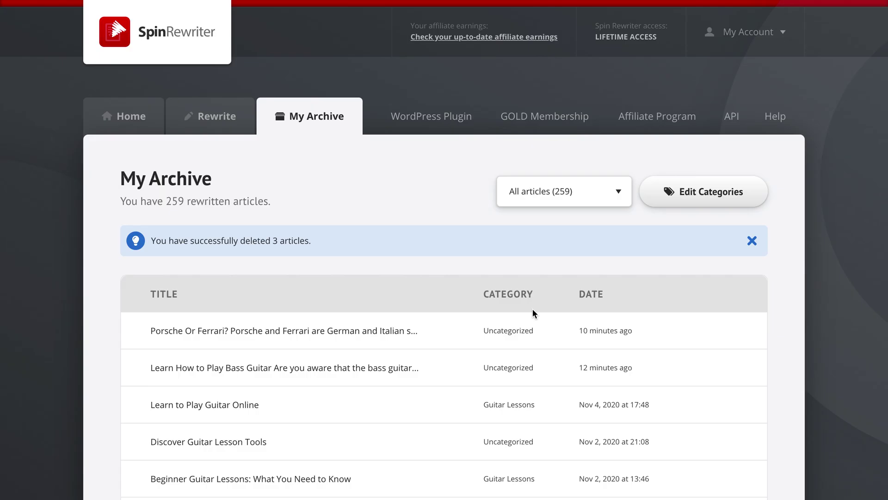
{"action": "left_click", "coordinate": [751, 241]}
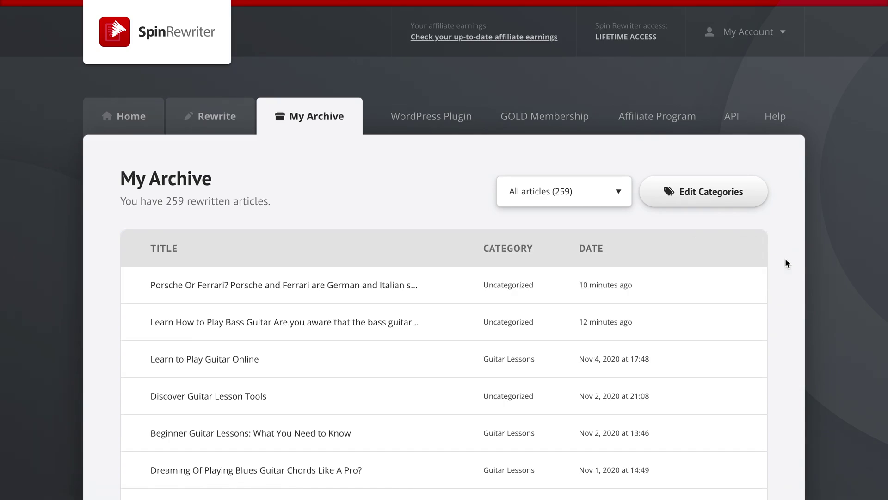